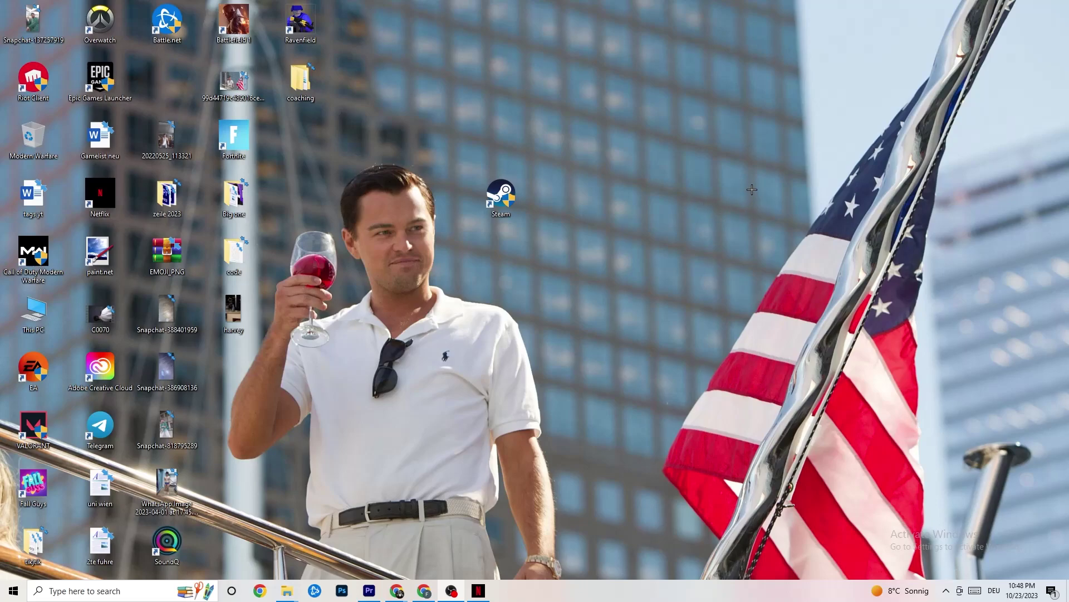
Open the Start menu from the taskbar to reach the installed apps.
left_click(6, 597)
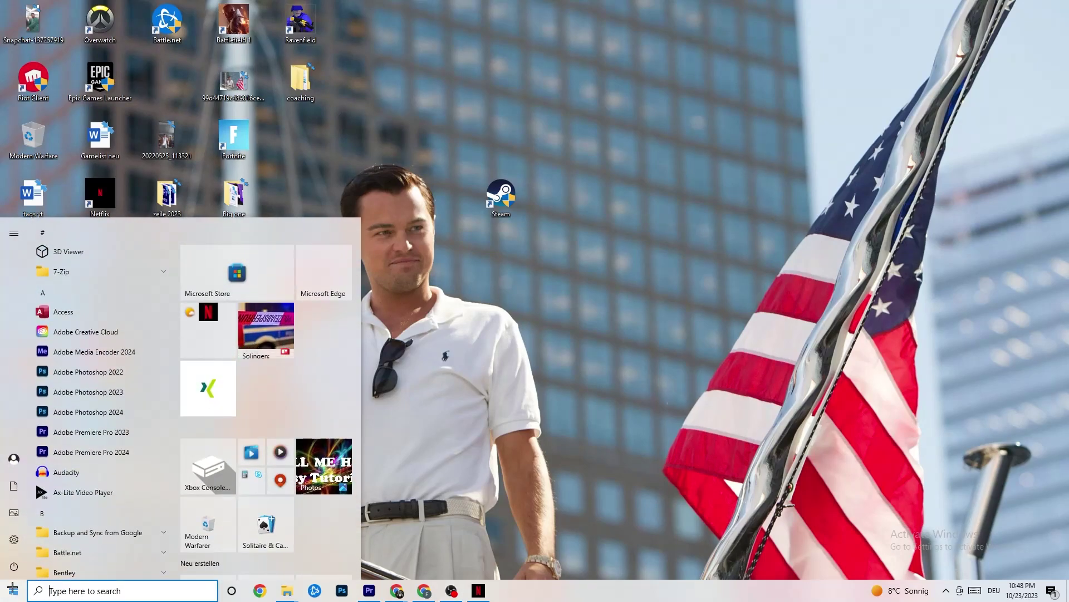
Open Settings > Update & Security and check for Windows updates.
left_click(14, 538)
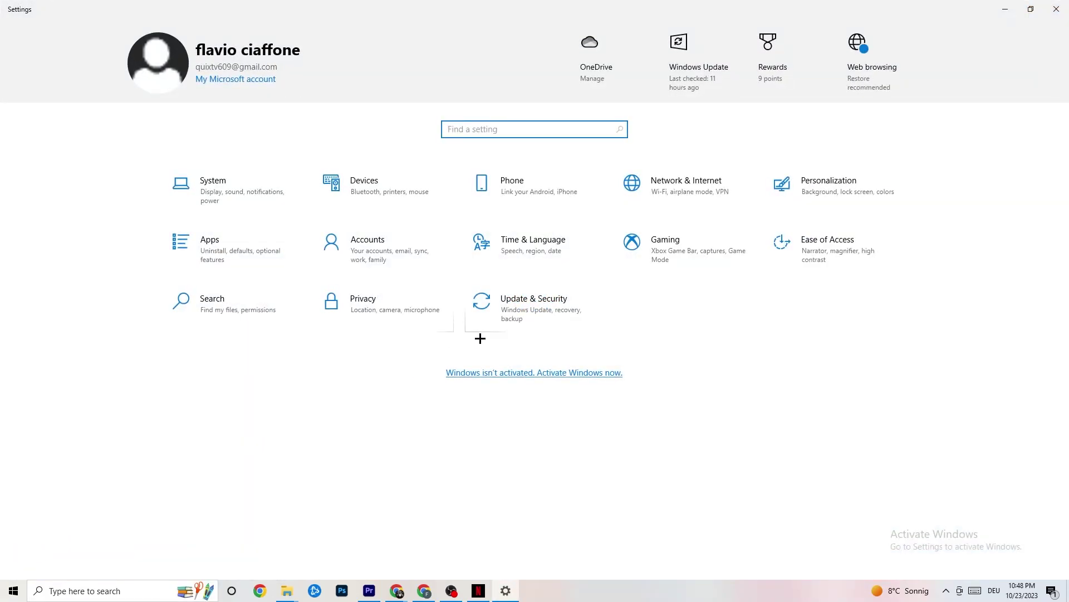
left_click(516, 322)
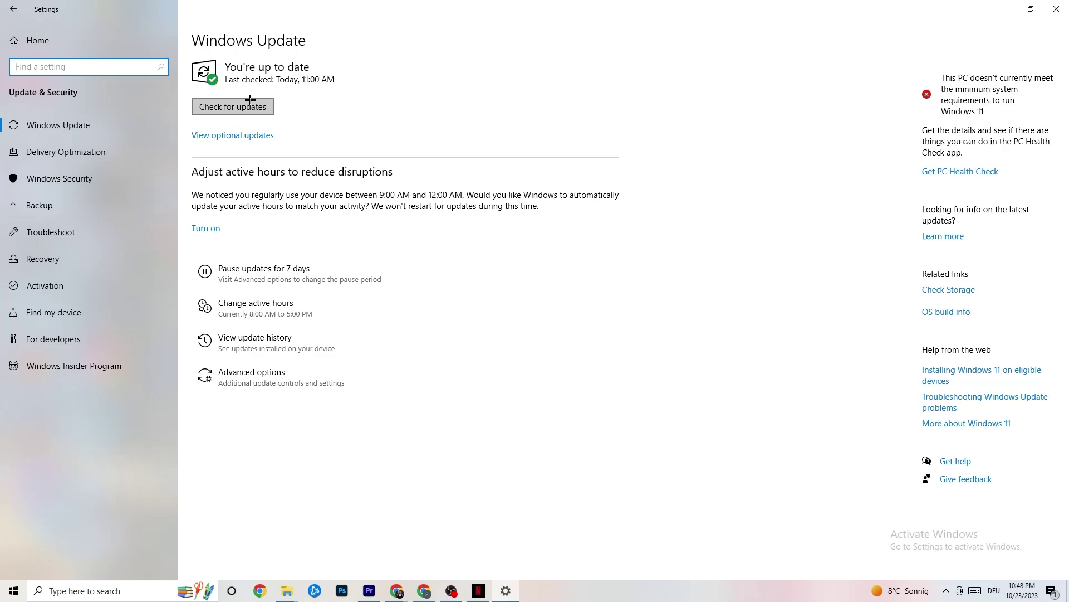
left_click_drag(250, 99, 206, 91)
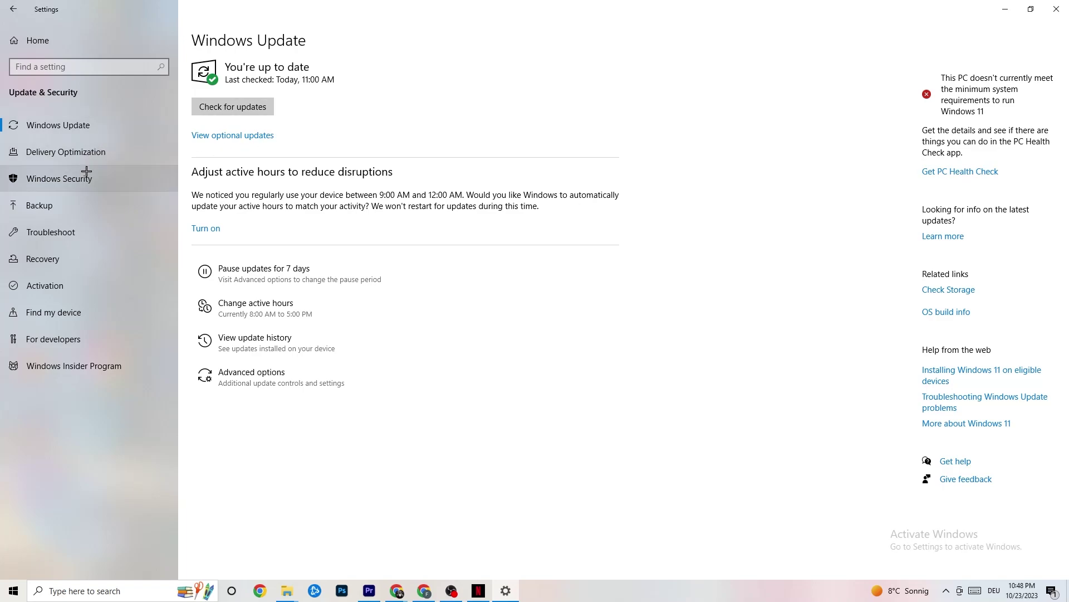
View the Troubleshoot page, then minimise Settings to show the desktop.
left_click(67, 232)
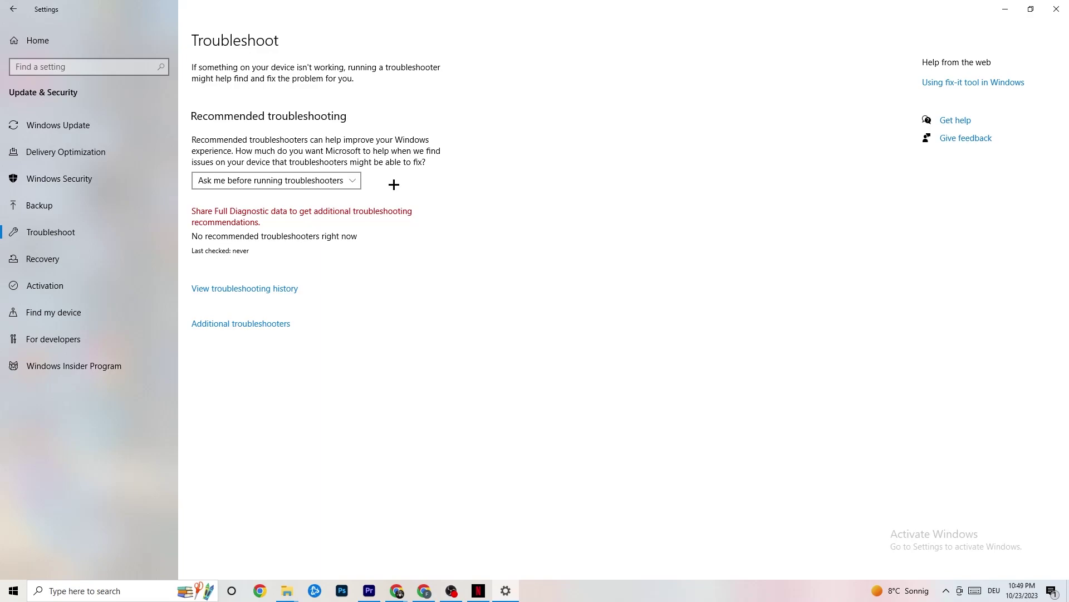
left_click(1006, 6)
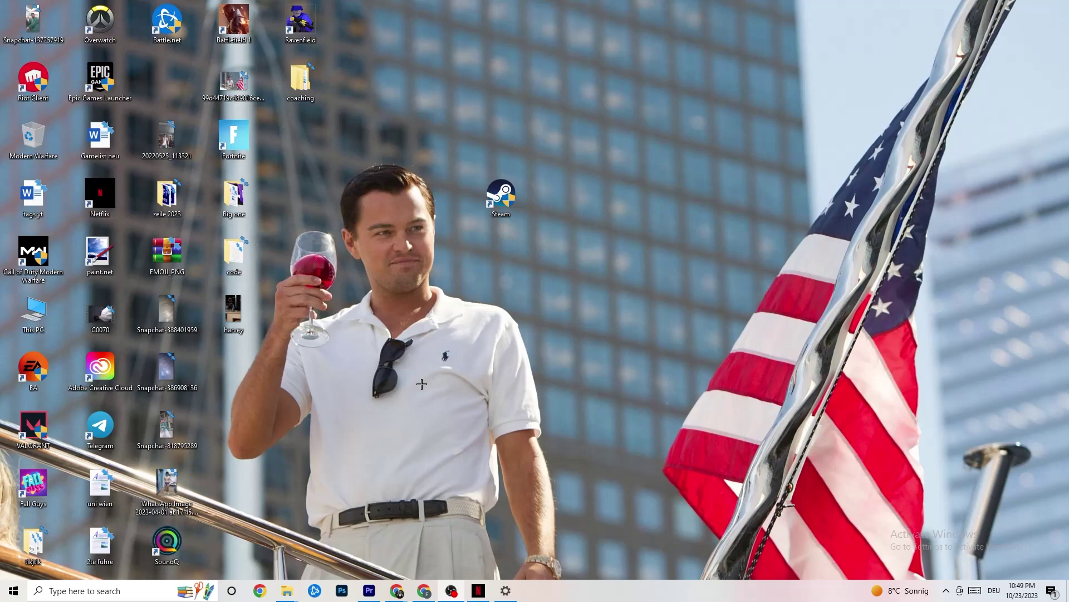
Open Properties for the Steam desktop shortcut targeting D:\steam1\Steam.exe.
left_click_drag(497, 198, 508, 269)
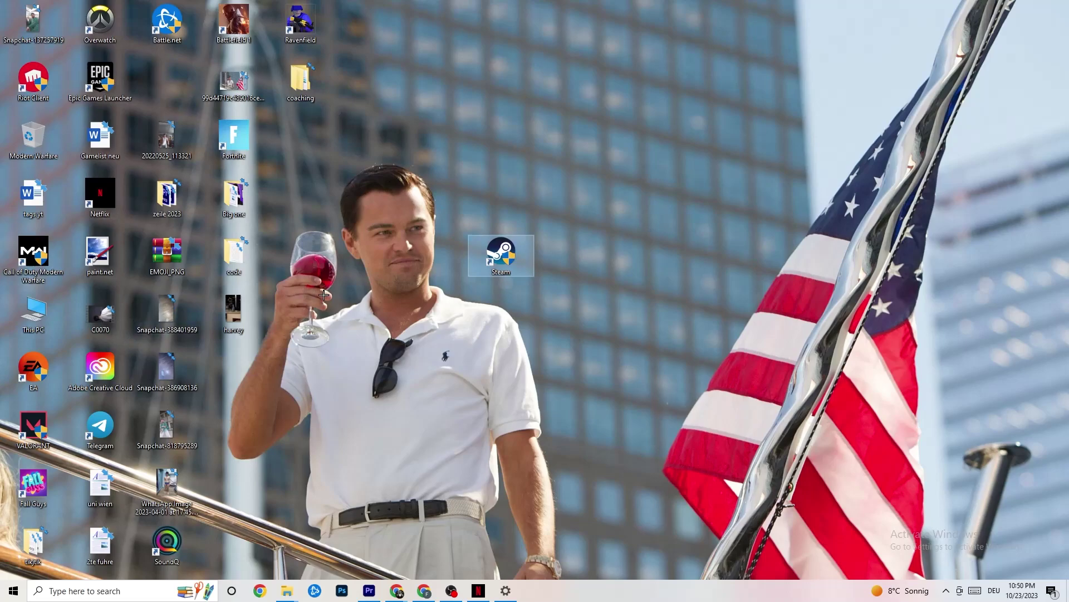
right_click(508, 253)
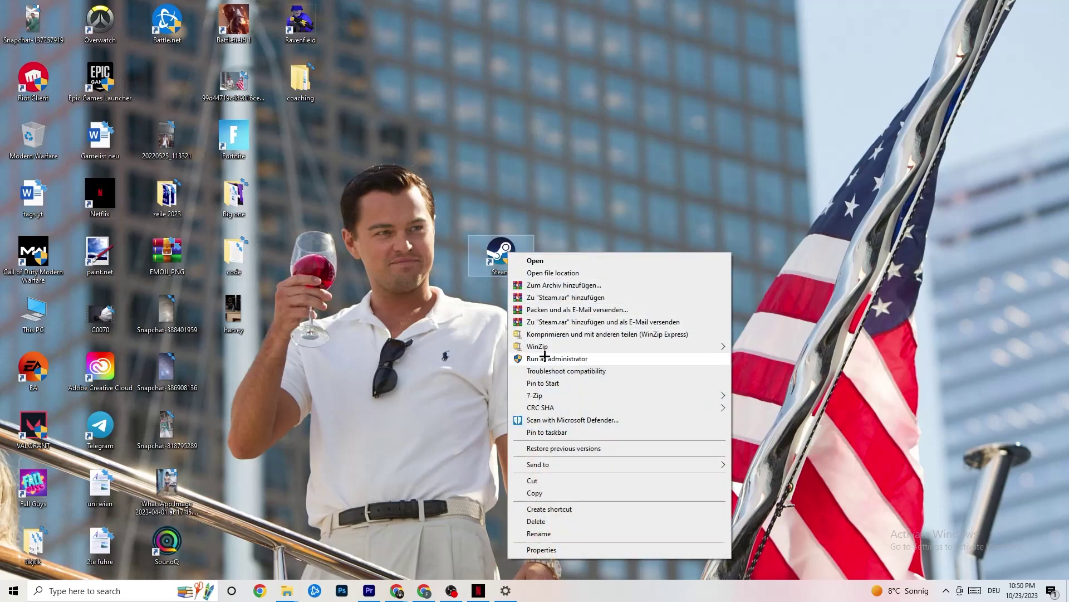
left_click(393, 323)
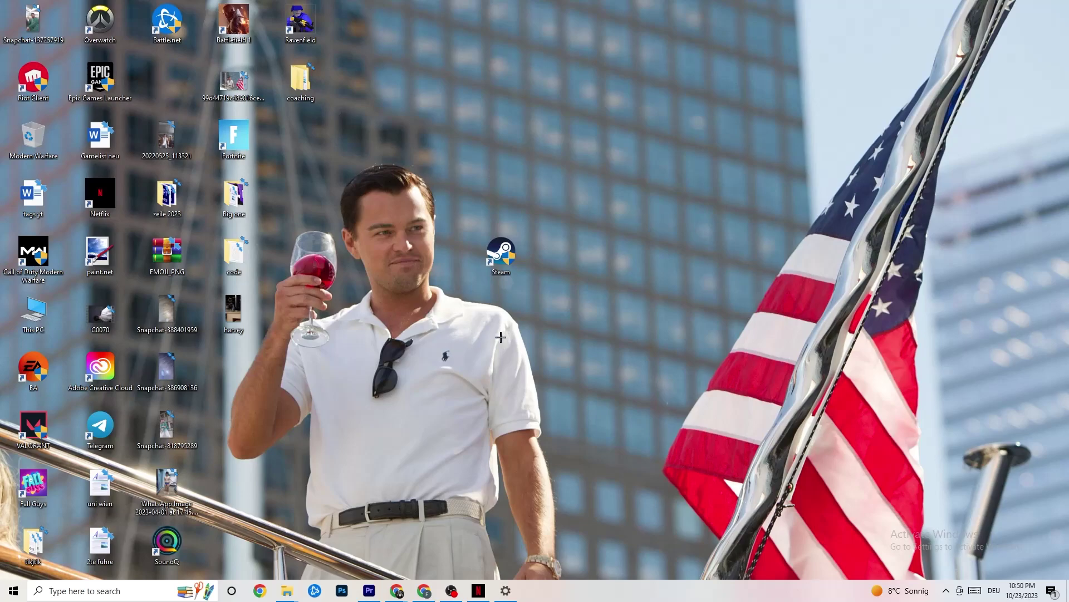
left_click_drag(491, 249, 491, 192)
right_click(492, 192)
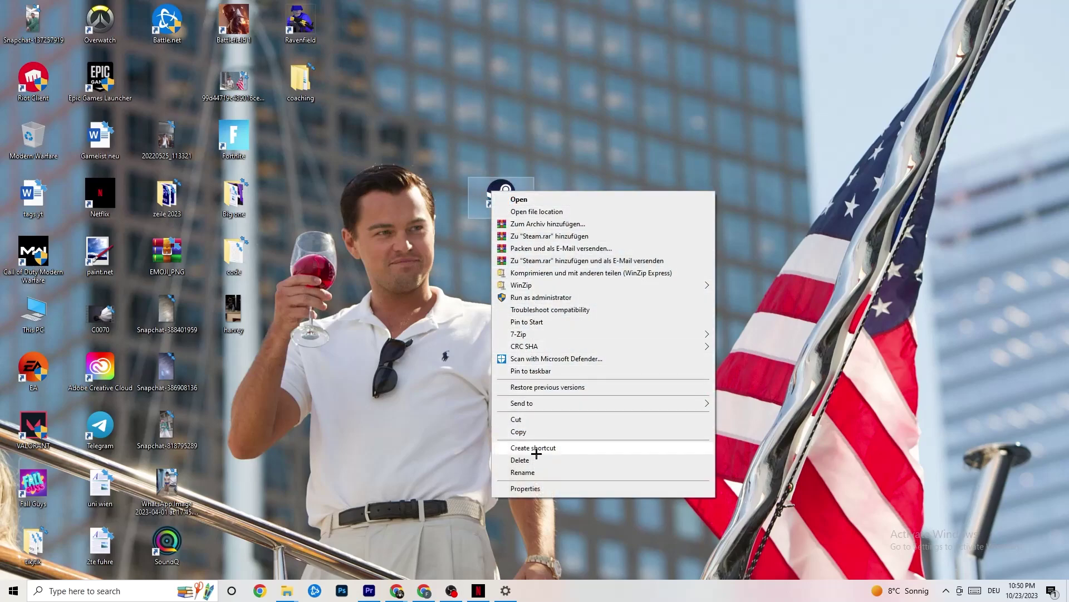
left_click(534, 491)
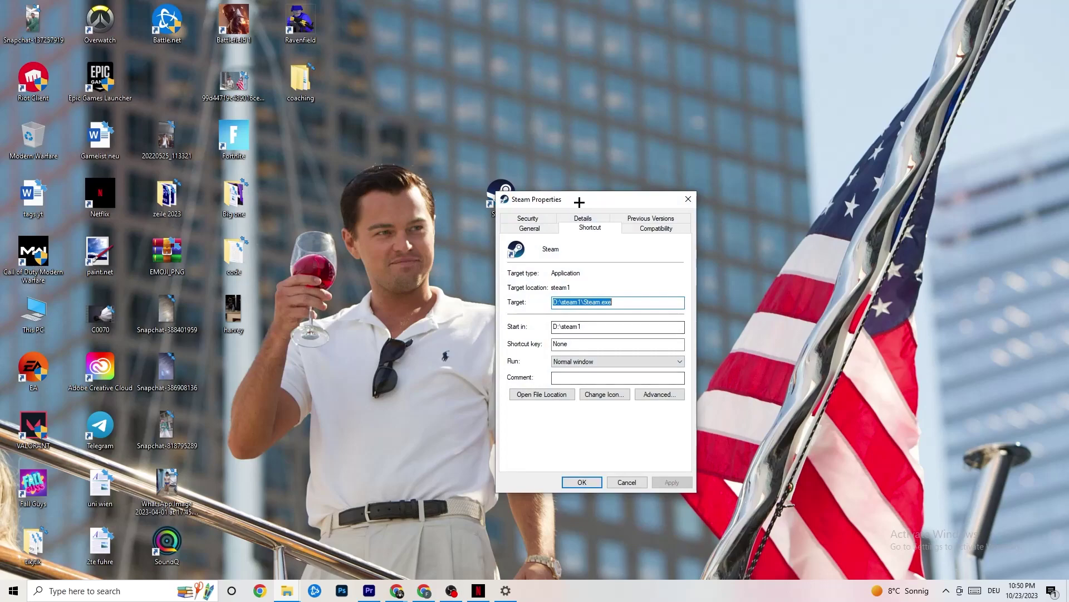
Keep Windows 8 compatibility mode with Run as administrator enabled for Steam.
left_click_drag(576, 200, 517, 93)
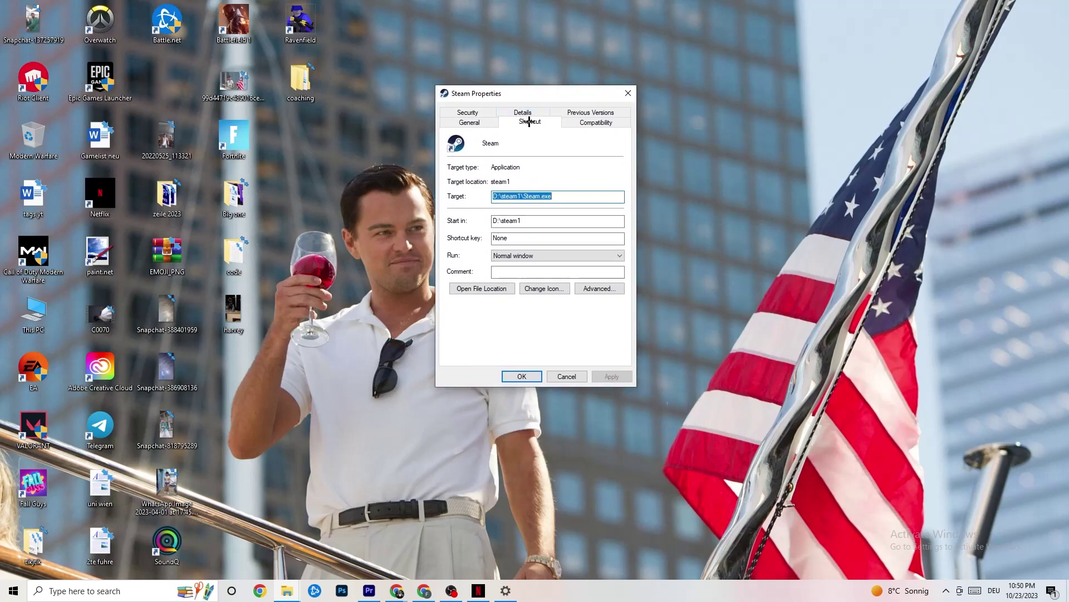
left_click(592, 122)
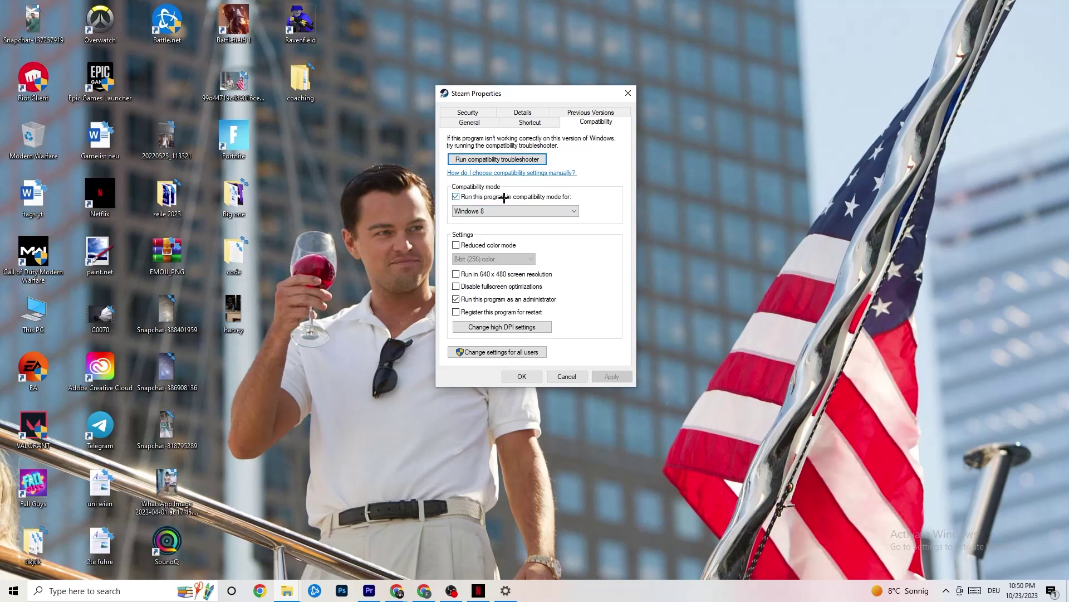
left_click(540, 209)
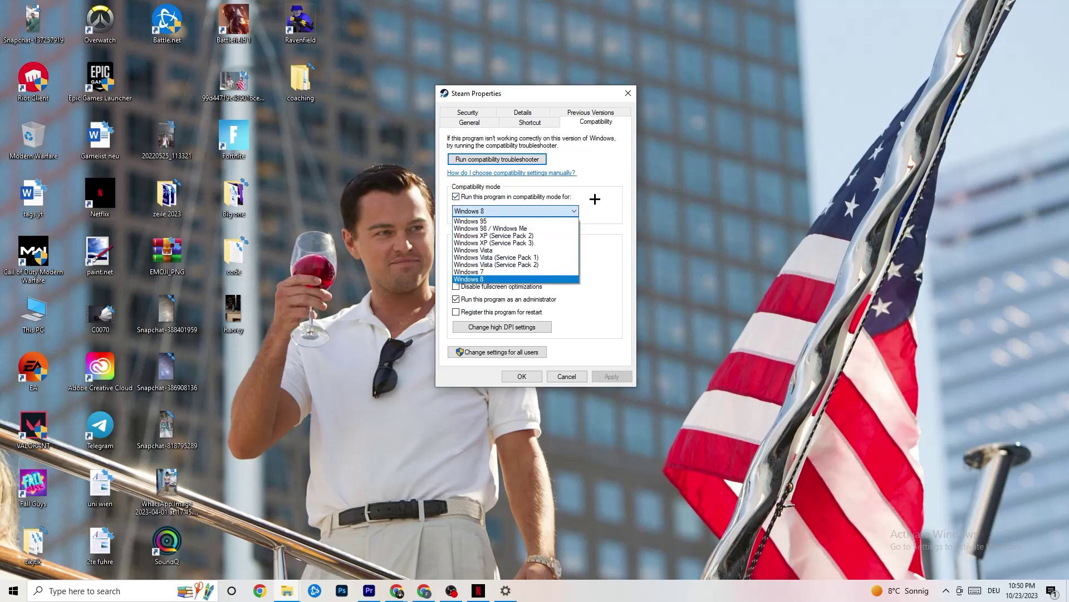
left_click(524, 279)
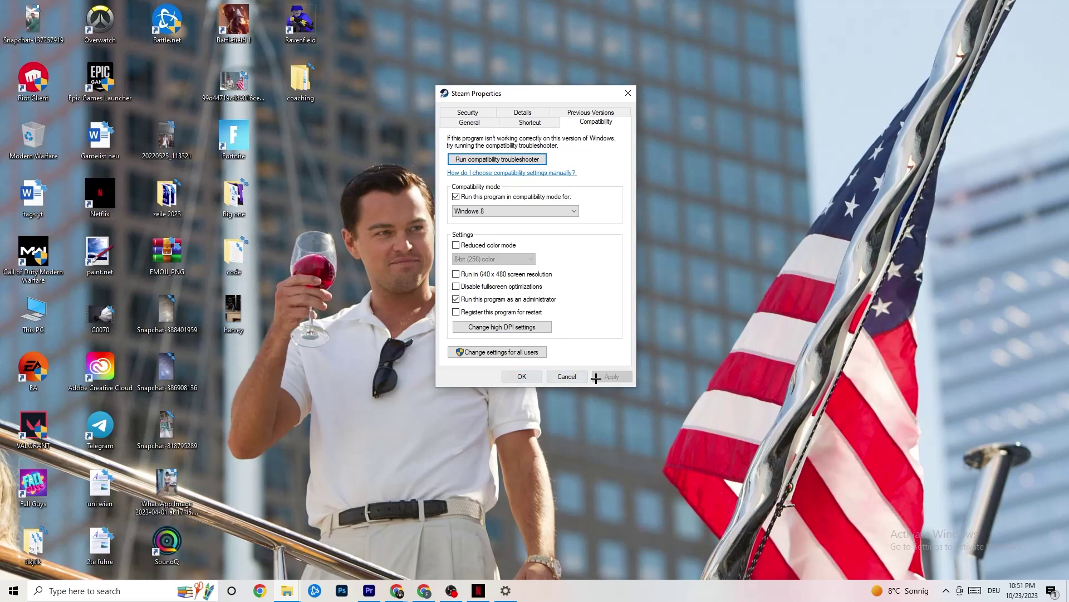
Save Steam's compatibility settings with OK and close its Properties dialog.
left_click(523, 377)
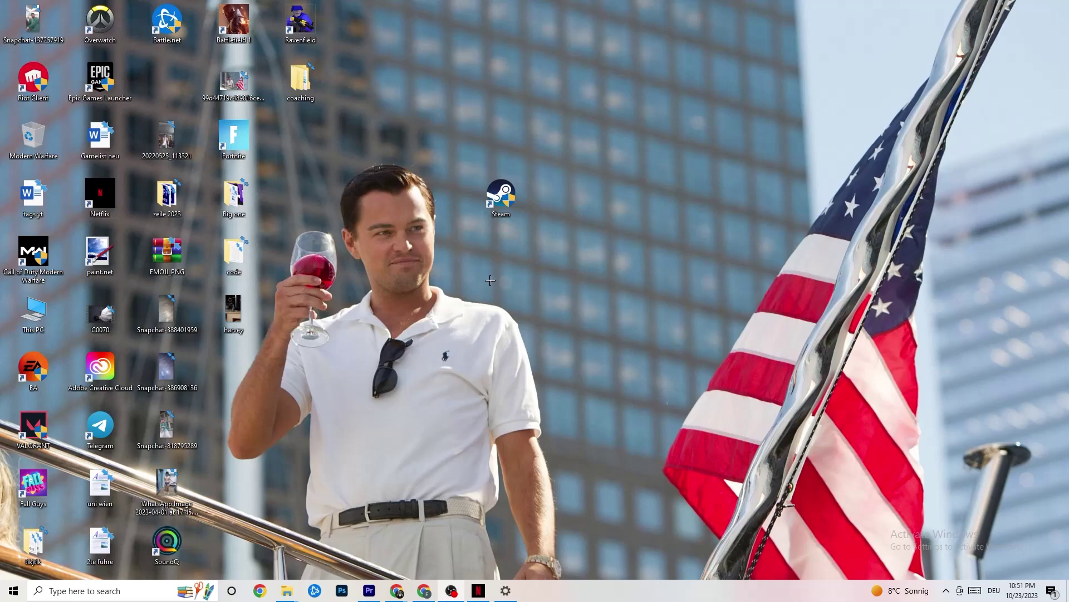
right_click(481, 199)
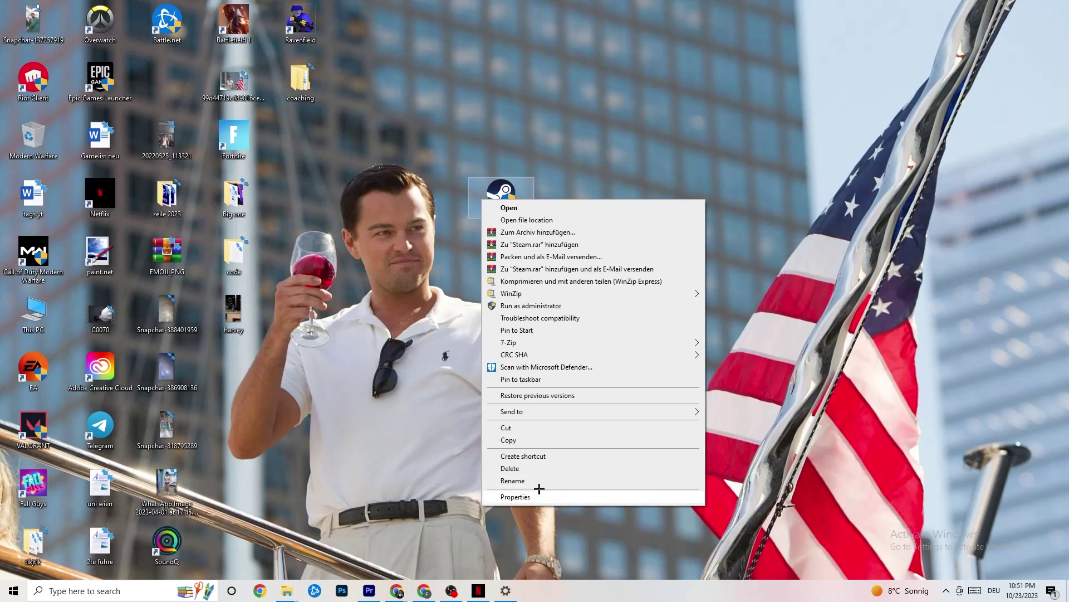
left_click(392, 244)
left_click(389, 307)
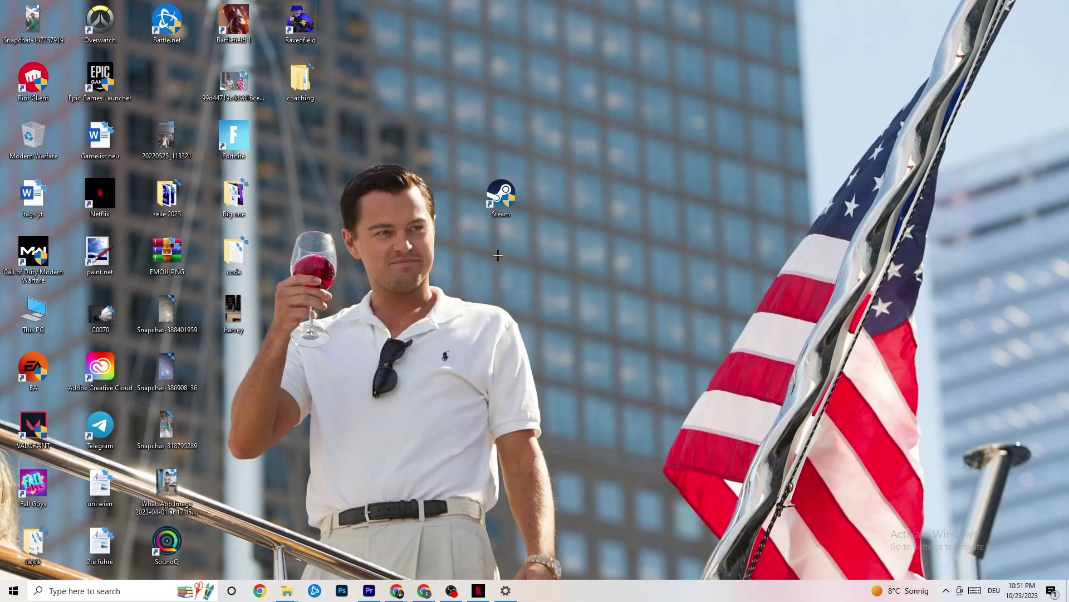
Open System > Display, keeping 1920 × 1080 resolution and 100% scaling.
key("super")
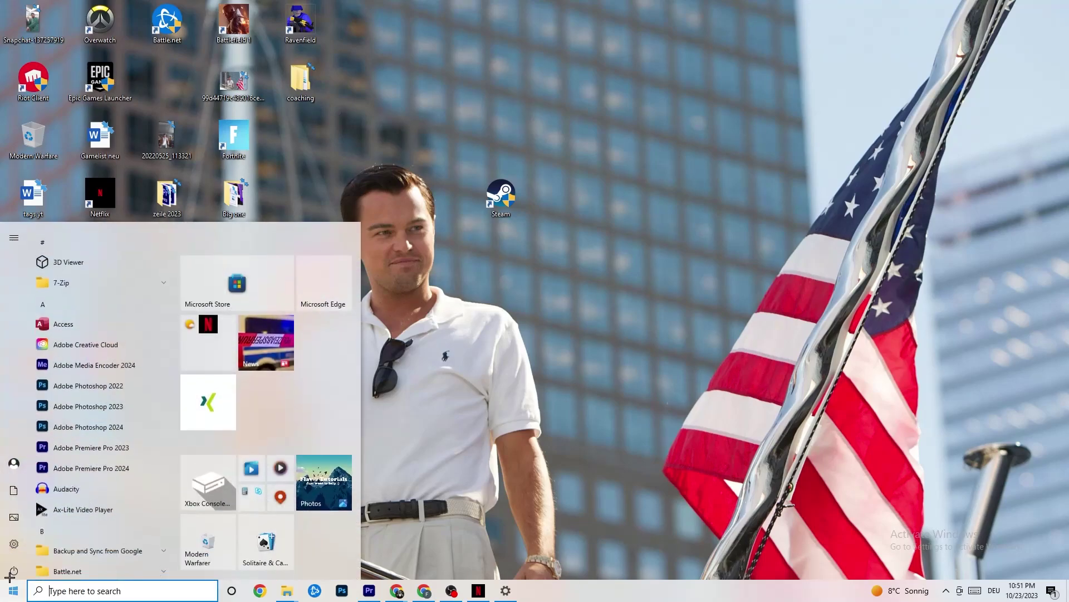
left_click(506, 590)
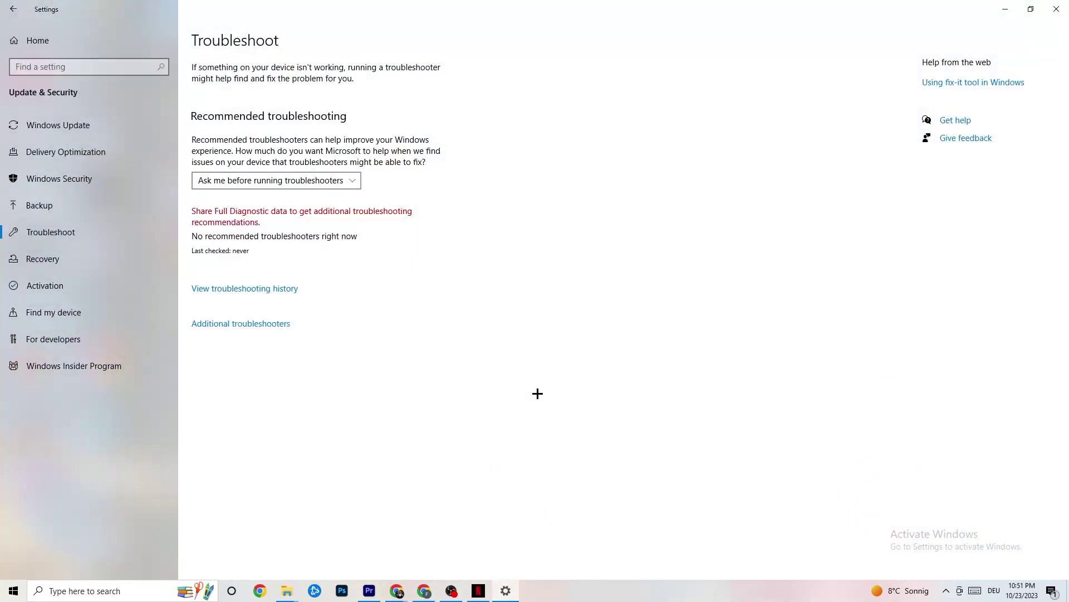
left_click(3, 5)
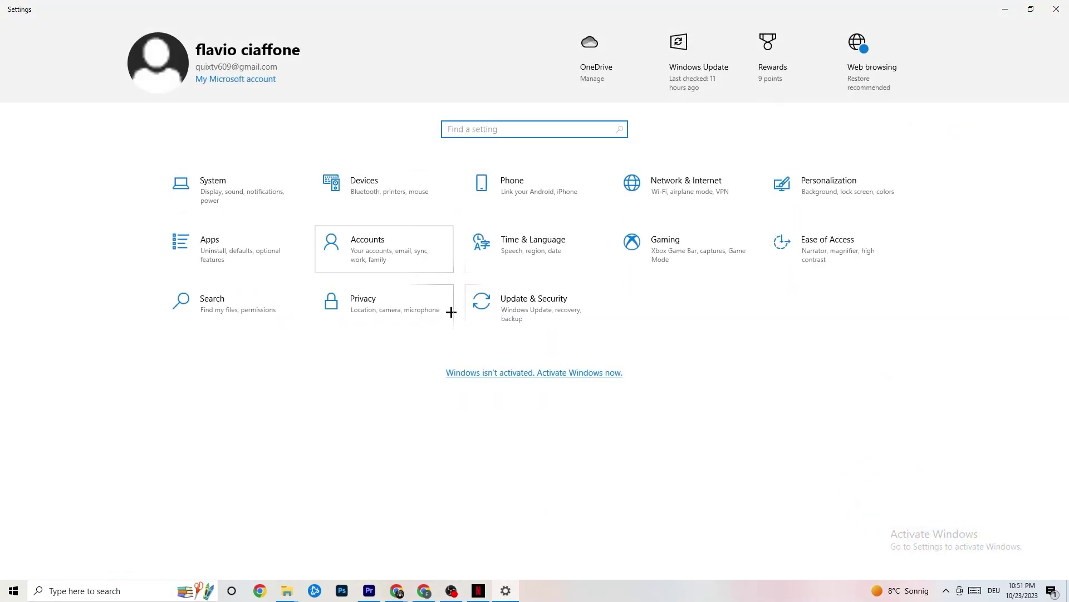
left_click(251, 201)
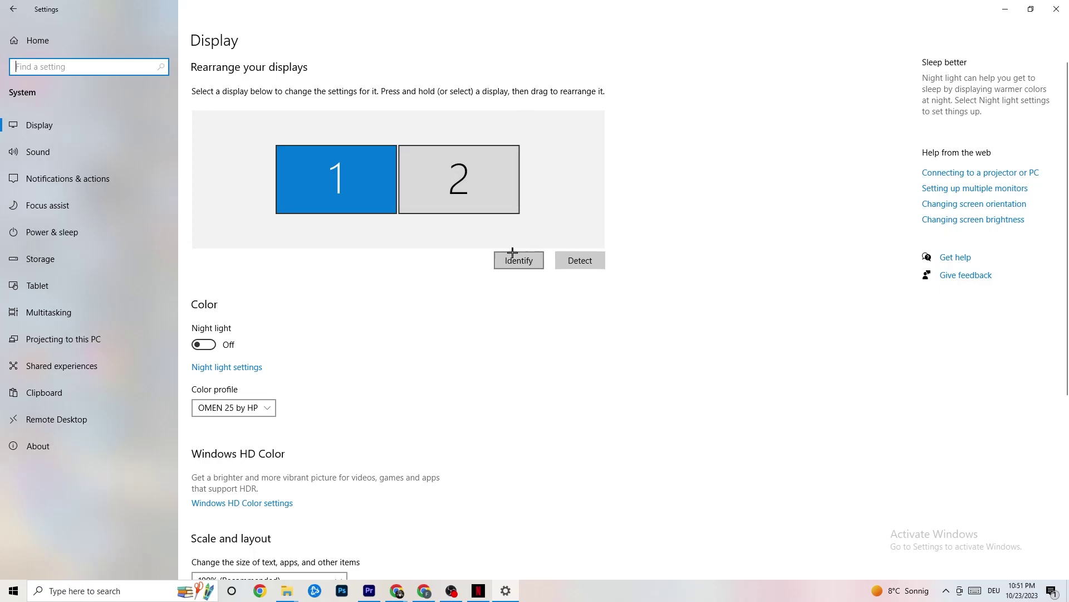
scroll(281, 252, "down", 5)
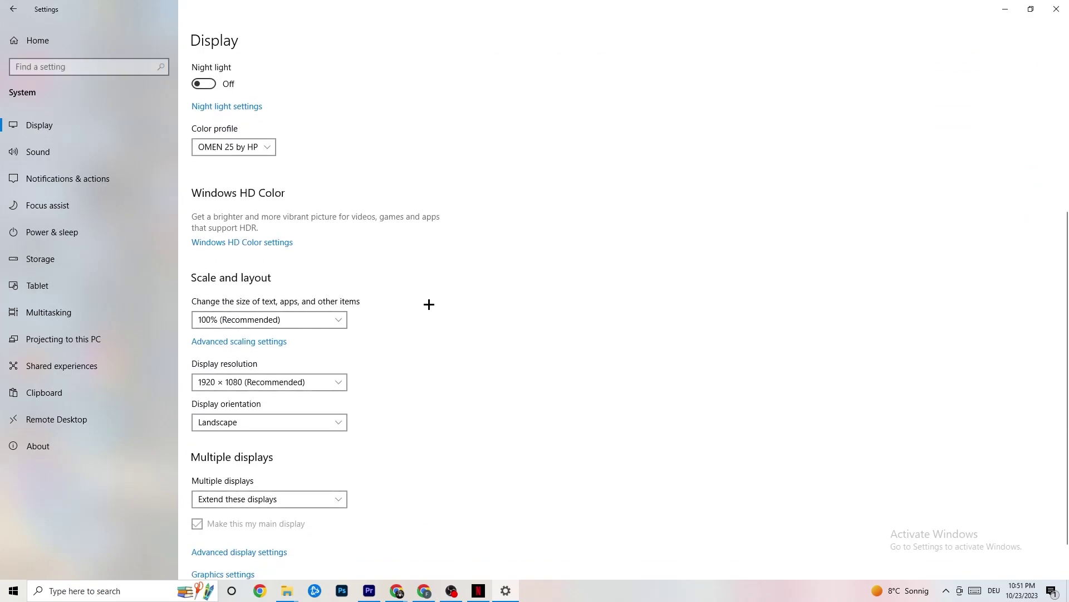
left_click(337, 313)
left_click(484, 272)
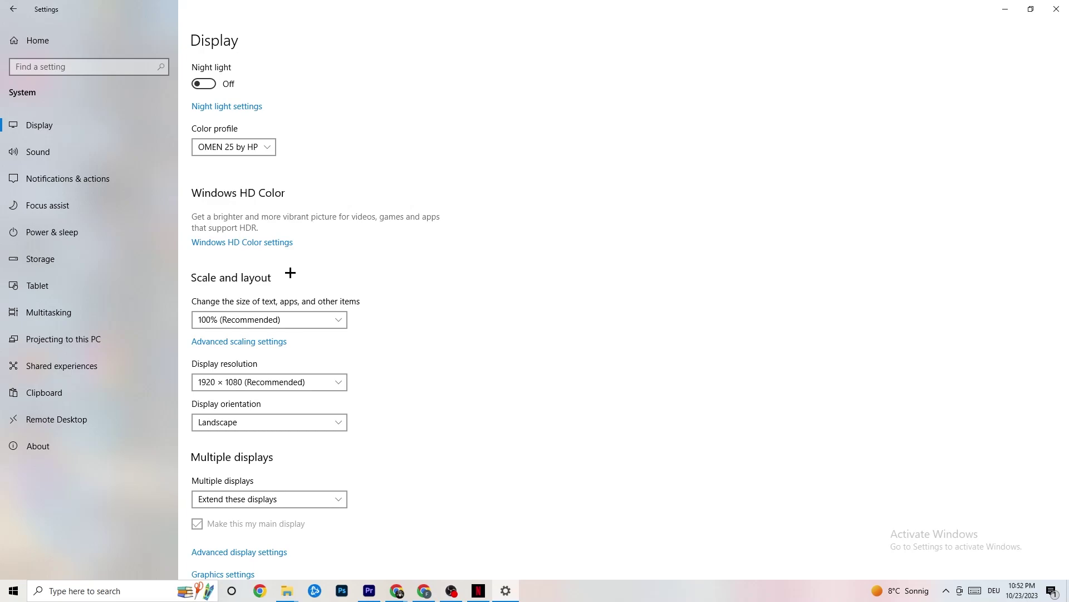
Review the power plans under Power & sleep, then go to the Storage page.
left_click(71, 230)
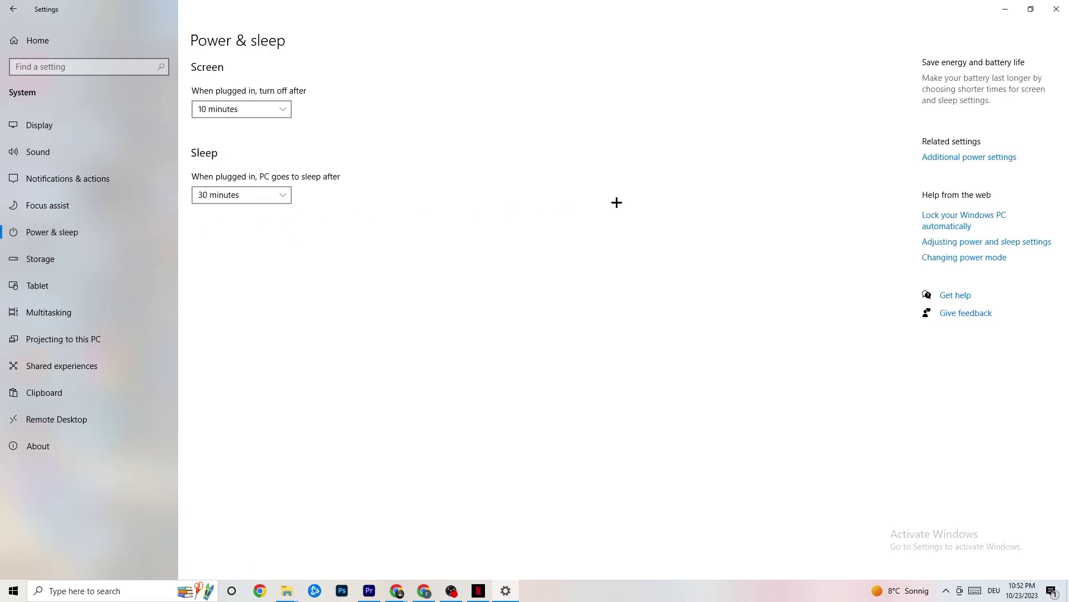
left_click(979, 158)
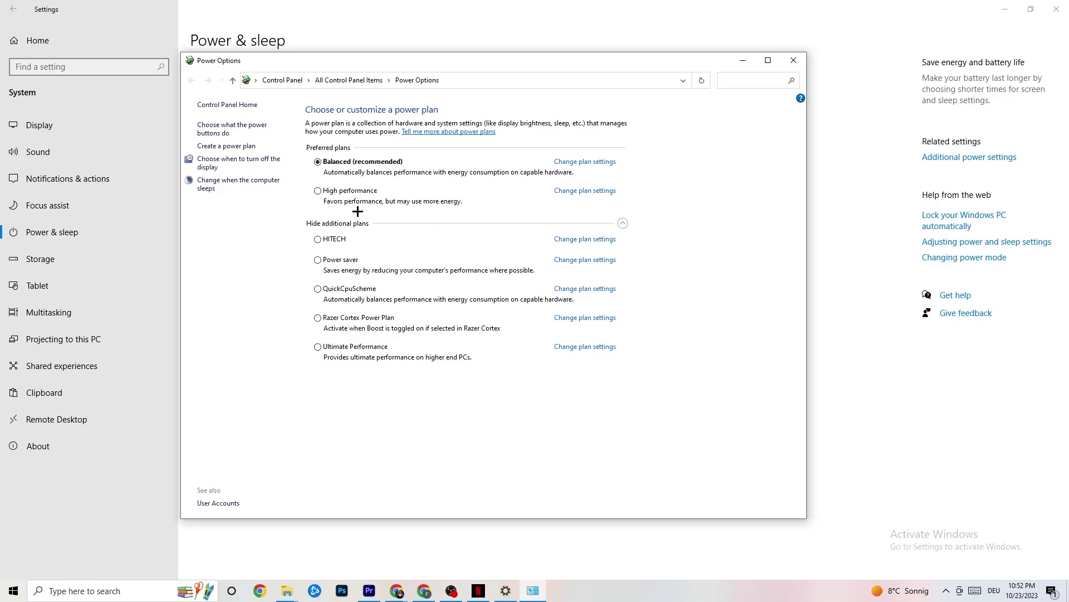
left_click(792, 64)
left_click(123, 258)
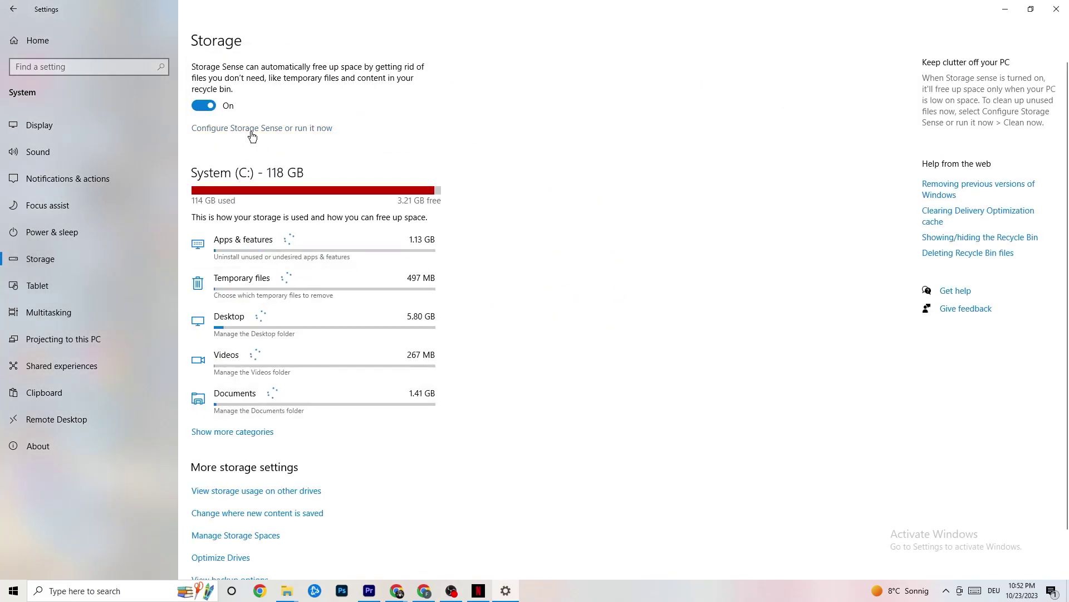
Set Storage Sense to run every week and clear recycle bin files after 14 days.
left_click(299, 128)
left_click(137, 156)
left_click(138, 155)
left_click(76, 161)
left_click(119, 96)
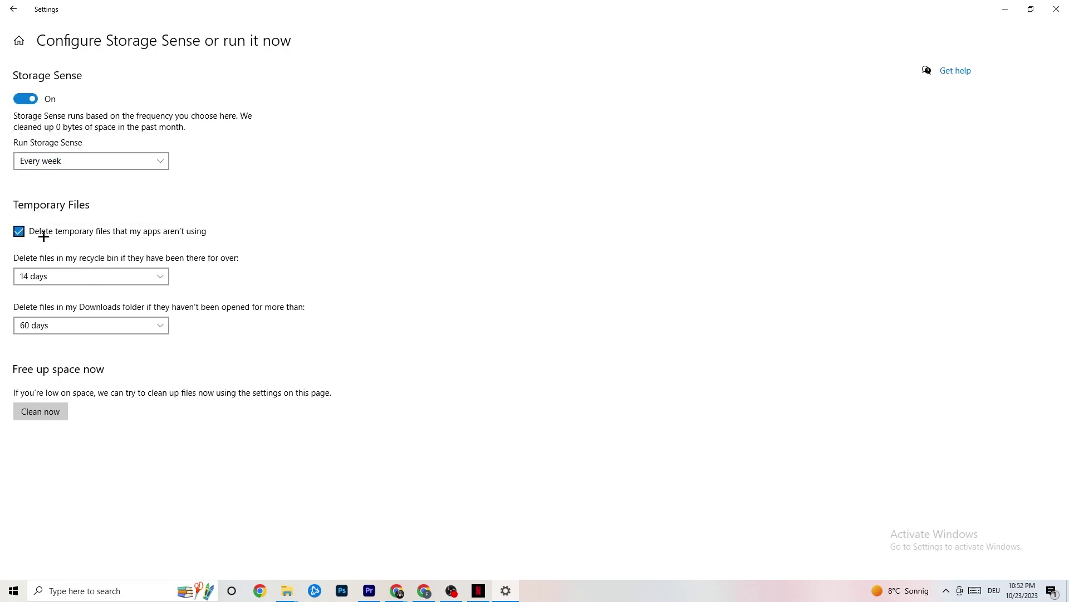
left_click(131, 278)
left_click(132, 284)
left_click(13, 9)
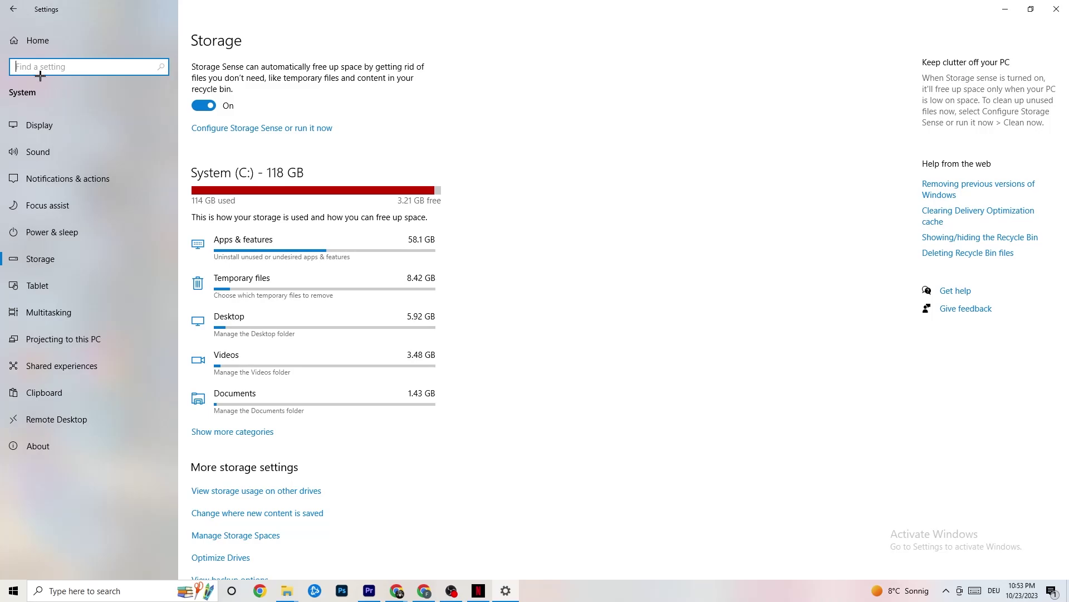
From Settings Home, open Gaming and its Captures page.
left_click(9, 16)
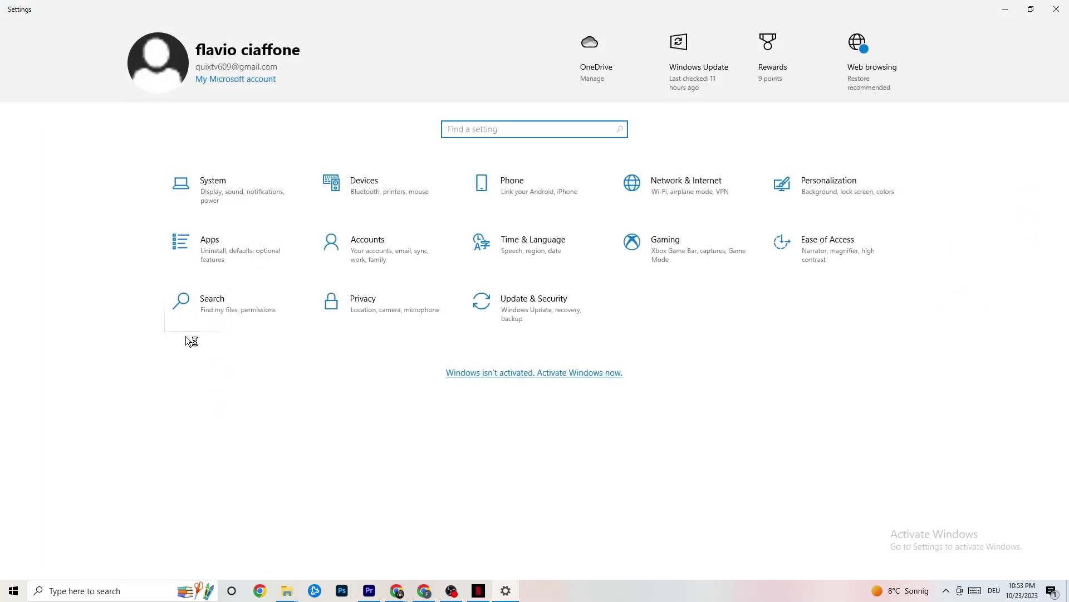
left_click(696, 234)
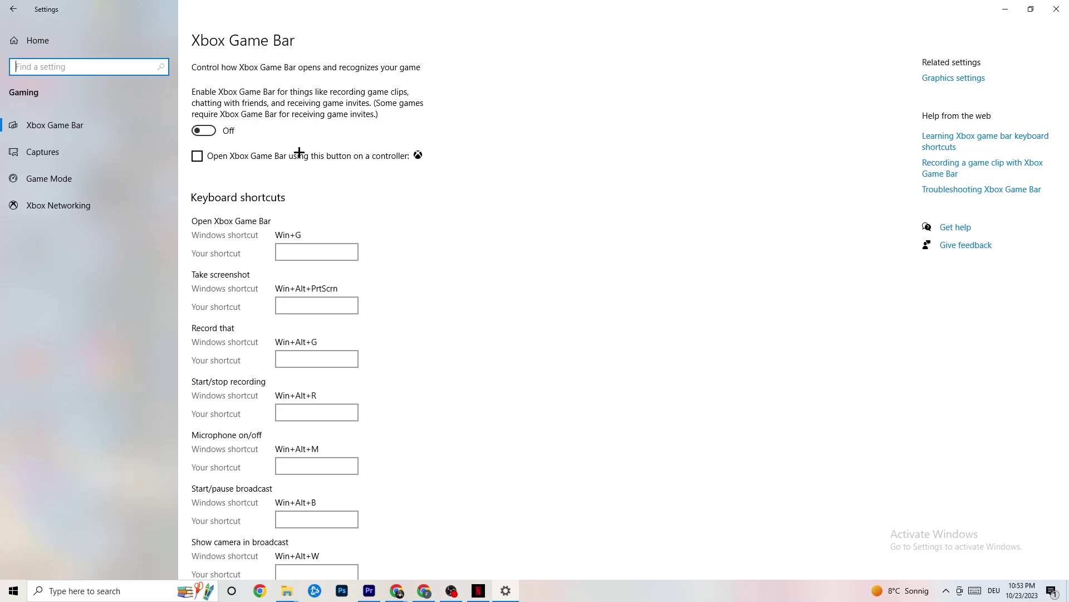
left_click(76, 151)
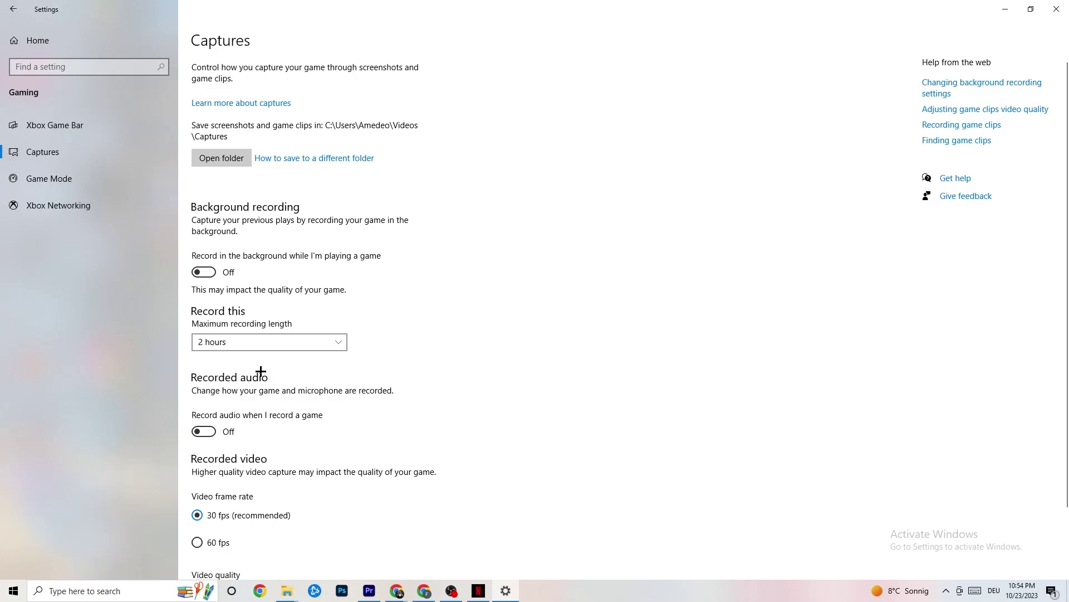
Confirm the Game Mode toggle is On, then close the Settings window.
left_click(50, 178)
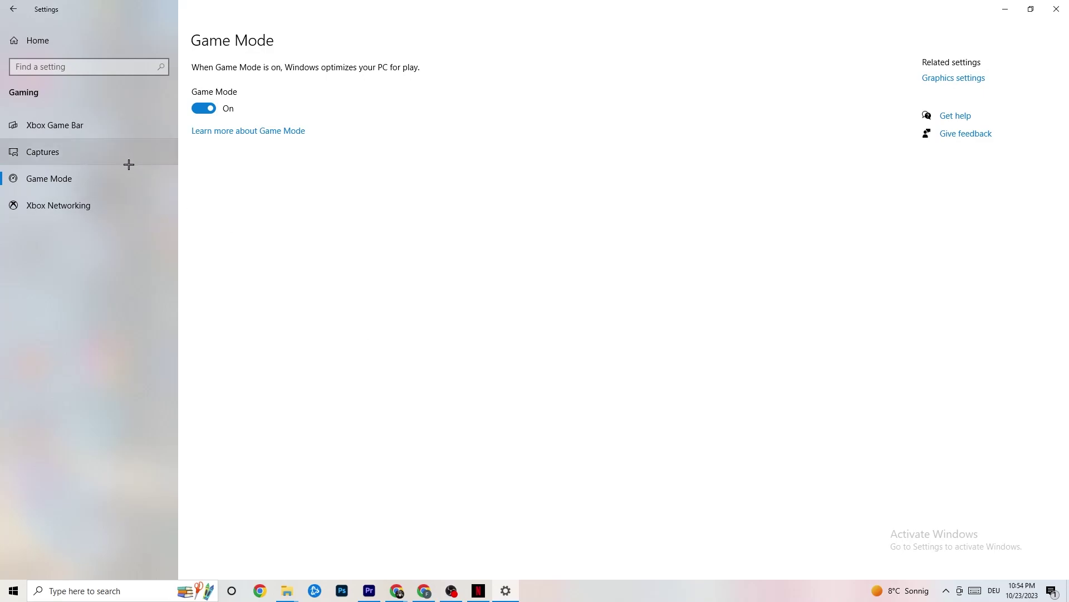
left_click(1046, 10)
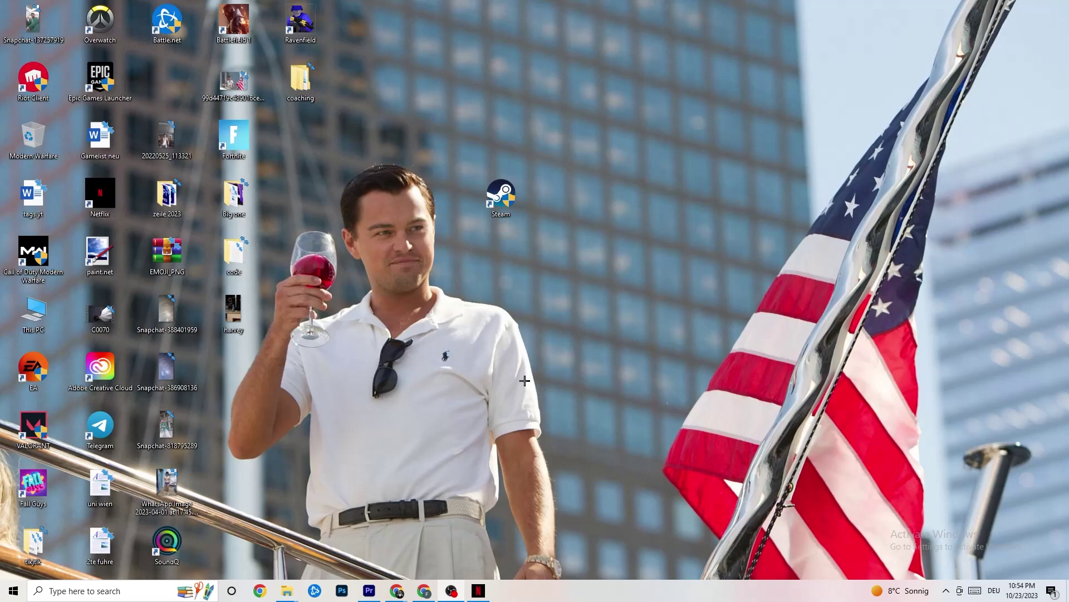
Launch Task Manager from the taskbar's right-click menu.
right_click(547, 598)
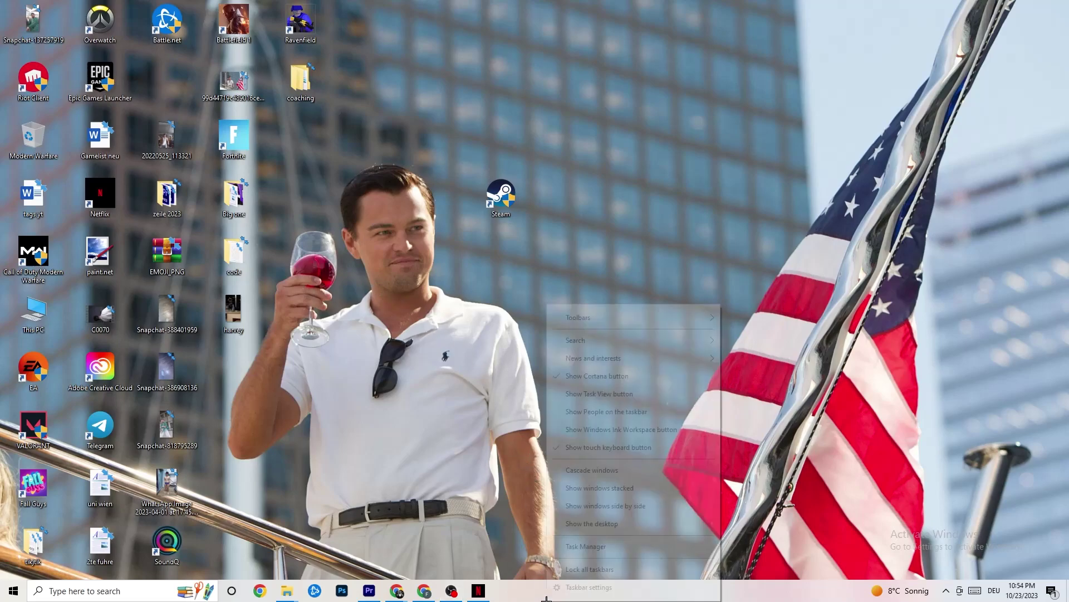
left_click(577, 548)
key("ctrl+shift+Escape")
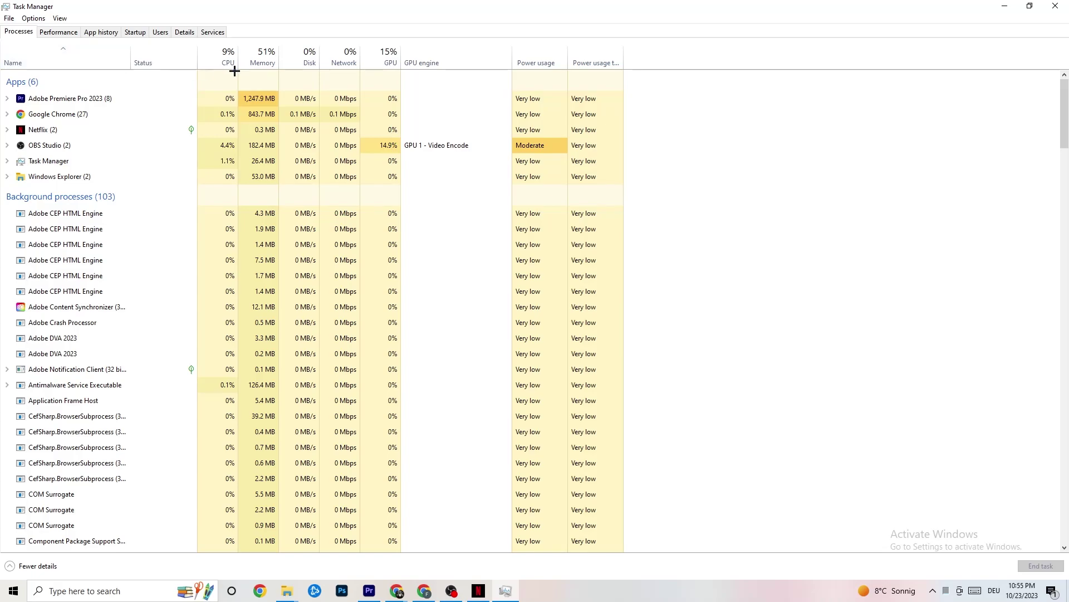
Browse the Processes list and view Netflix's actions without ending it.
scroll(236, 411, "down", 3)
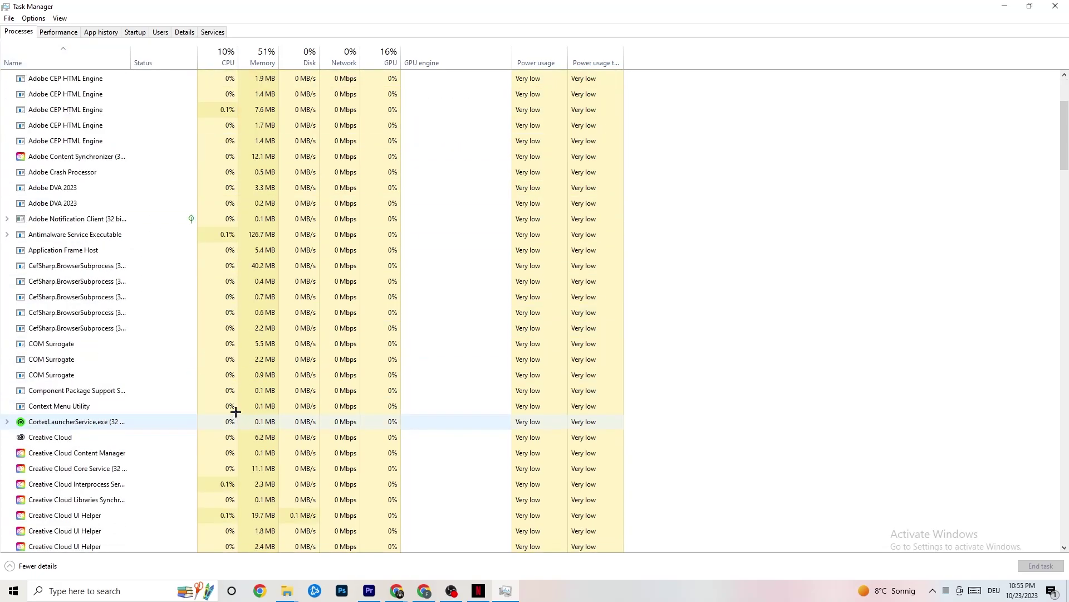
scroll(222, 390, "down", 4)
scroll(208, 365, "up", 7)
scroll(217, 335, "down", 3)
scroll(173, 325, "up", 3)
right_click(70, 132)
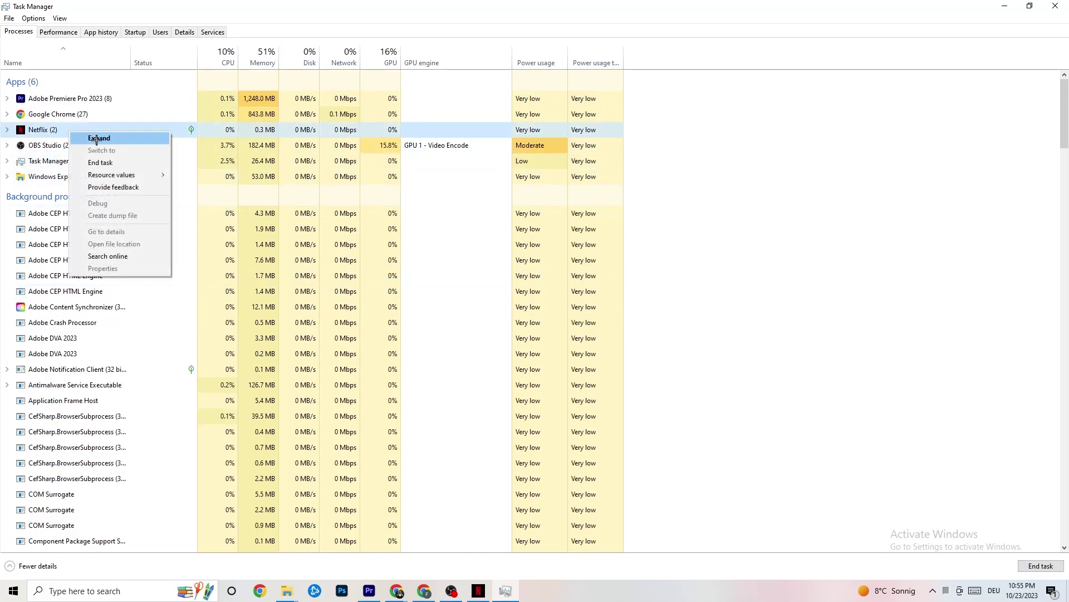
left_click(788, 186)
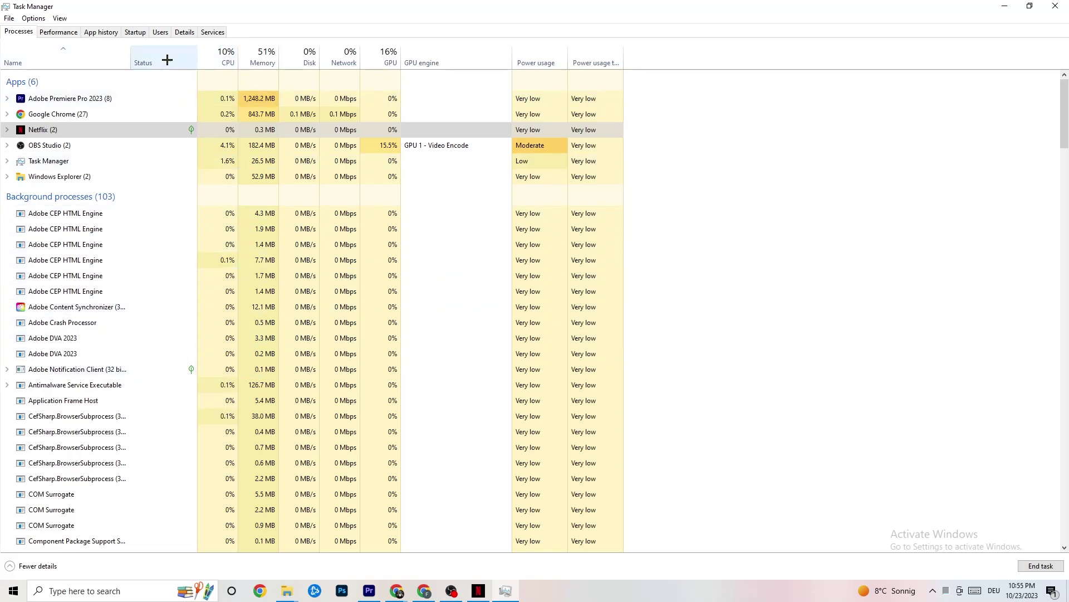
On the Details tab, confirm Adobe Premiere Pro runs at Normal priority, then view Startup apps.
left_click(175, 33)
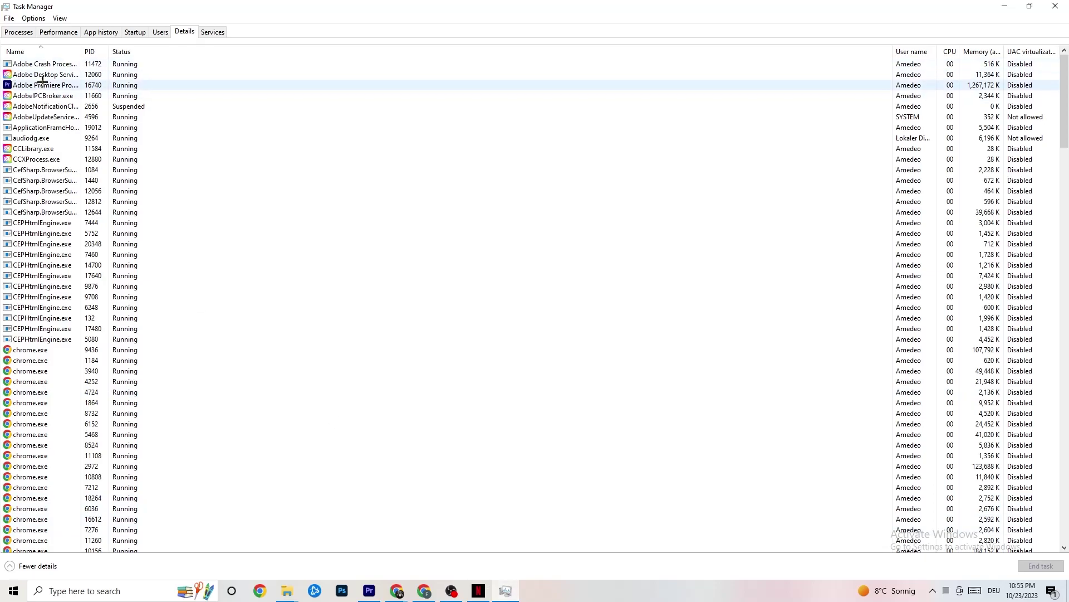
right_click(105, 87)
mouse_move(165, 136)
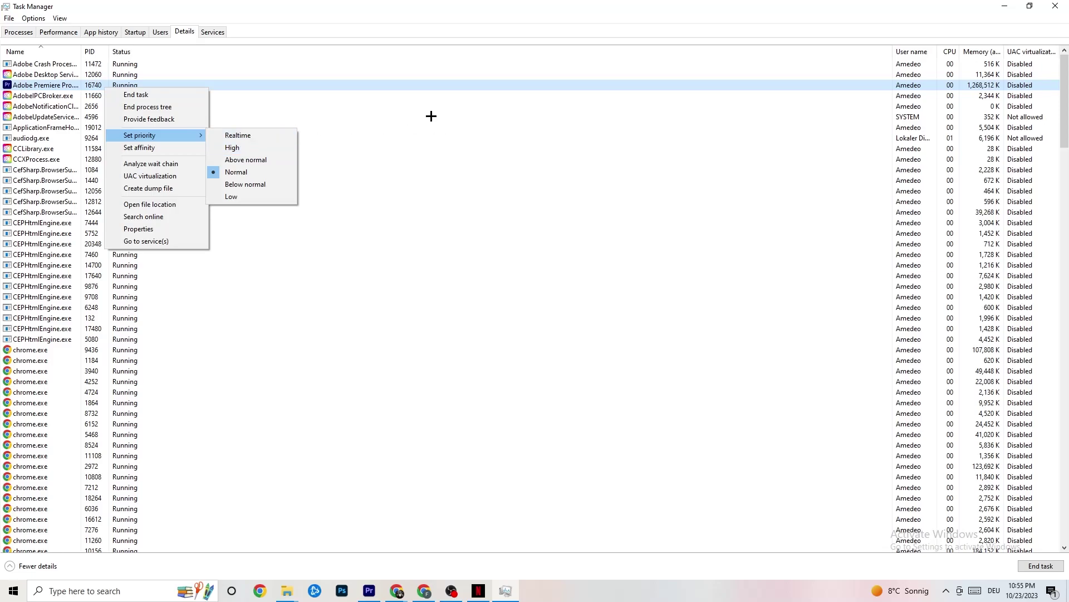
left_click(177, 135)
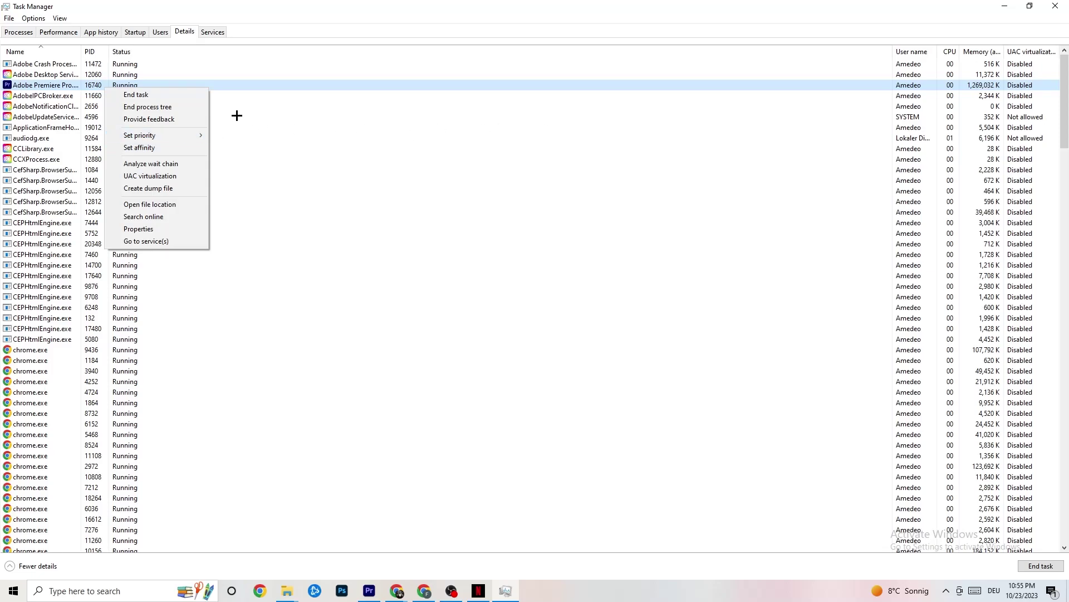
left_click(135, 32)
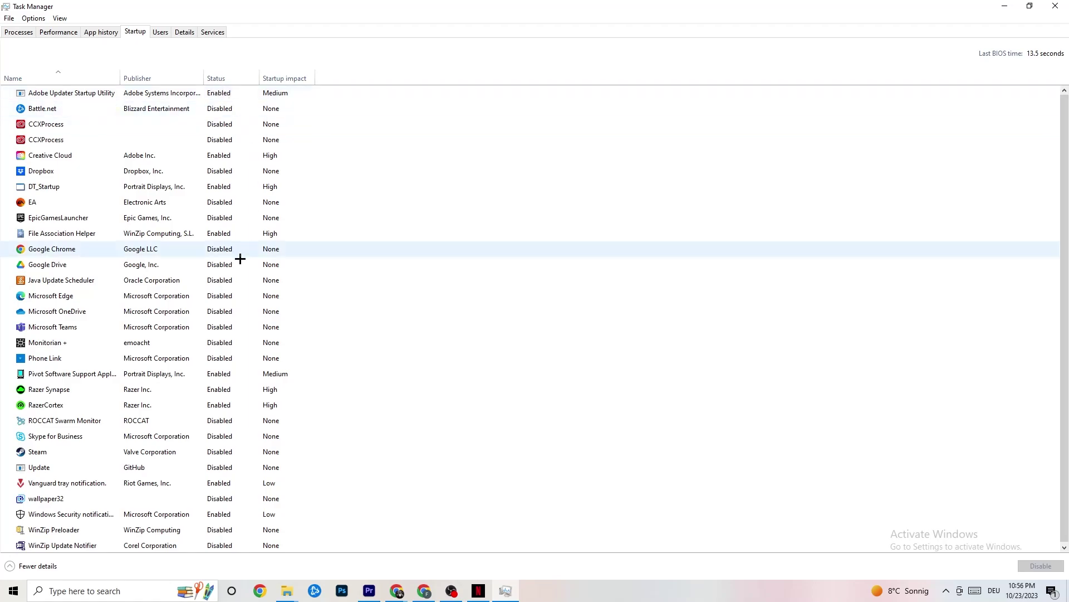
Check the Google Drive and Pivot Software startup entries, leave them enabled, and close Task Manager.
right_click(154, 265)
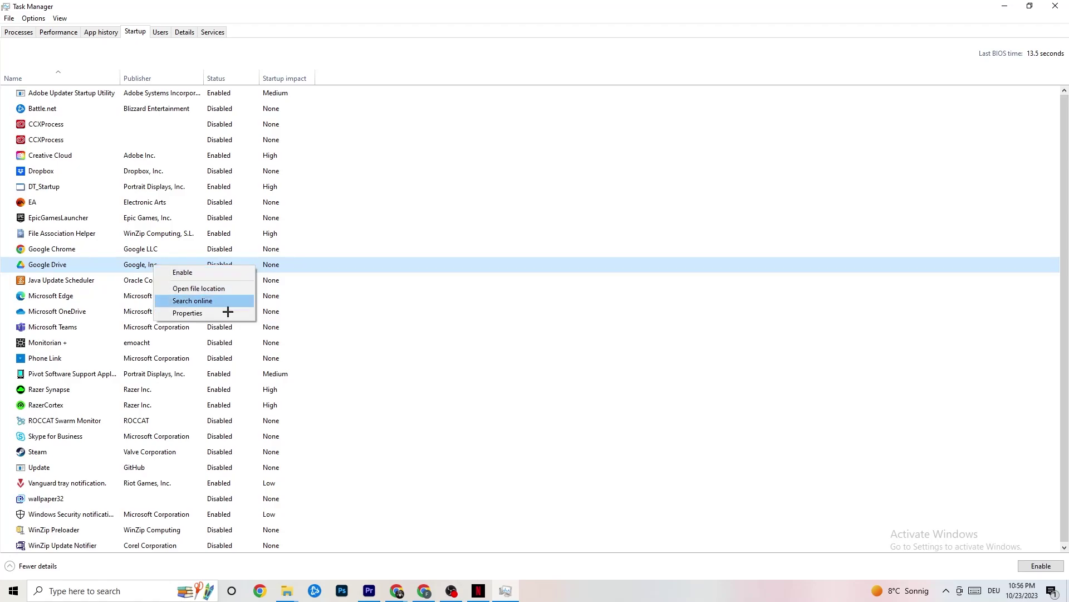
right_click(211, 377)
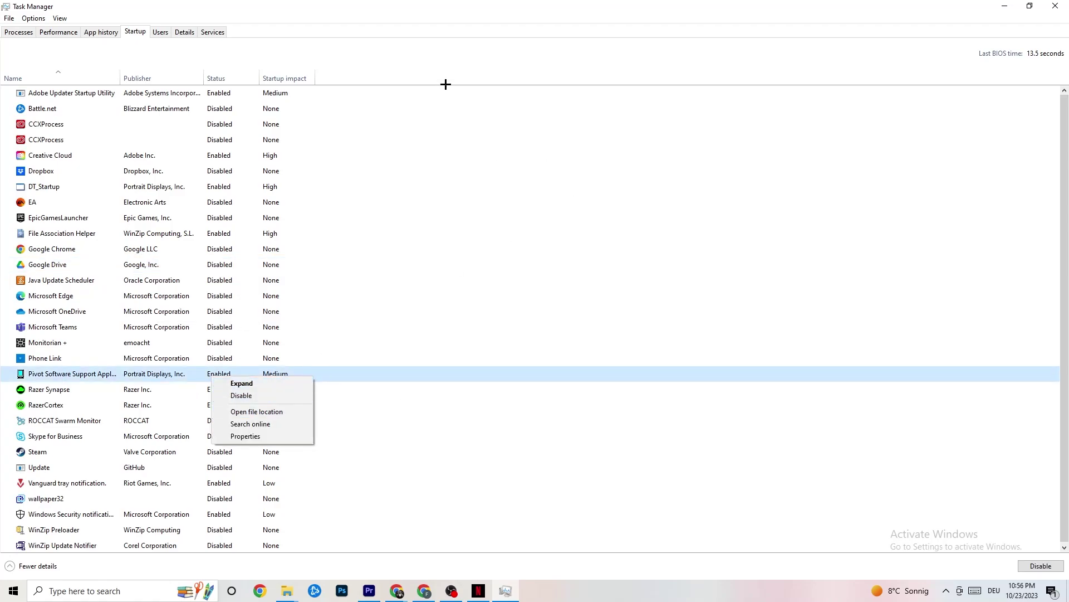
left_click(433, 17)
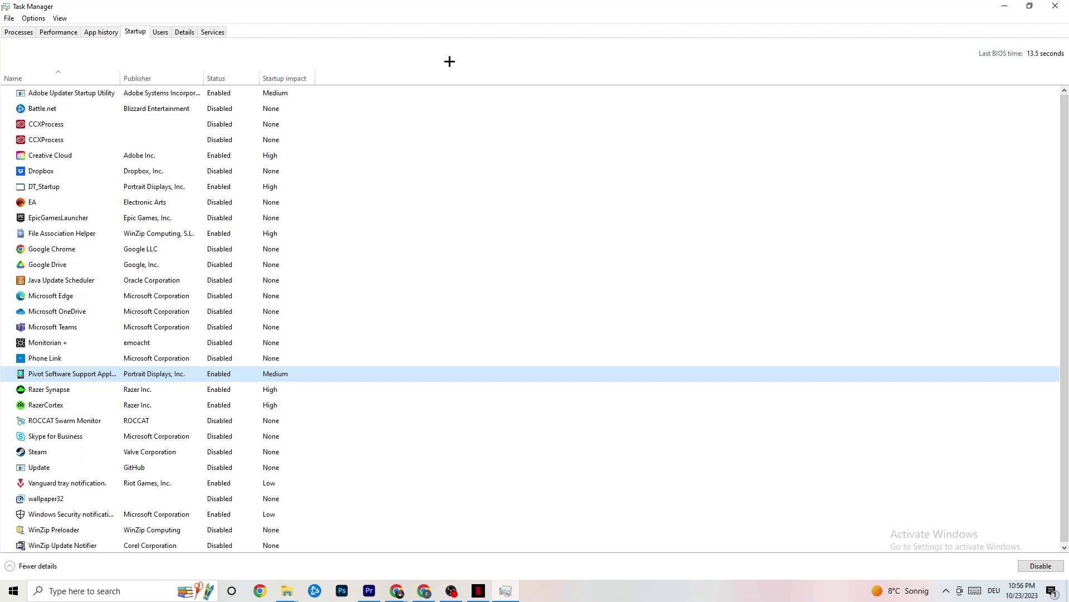
left_click(1056, 6)
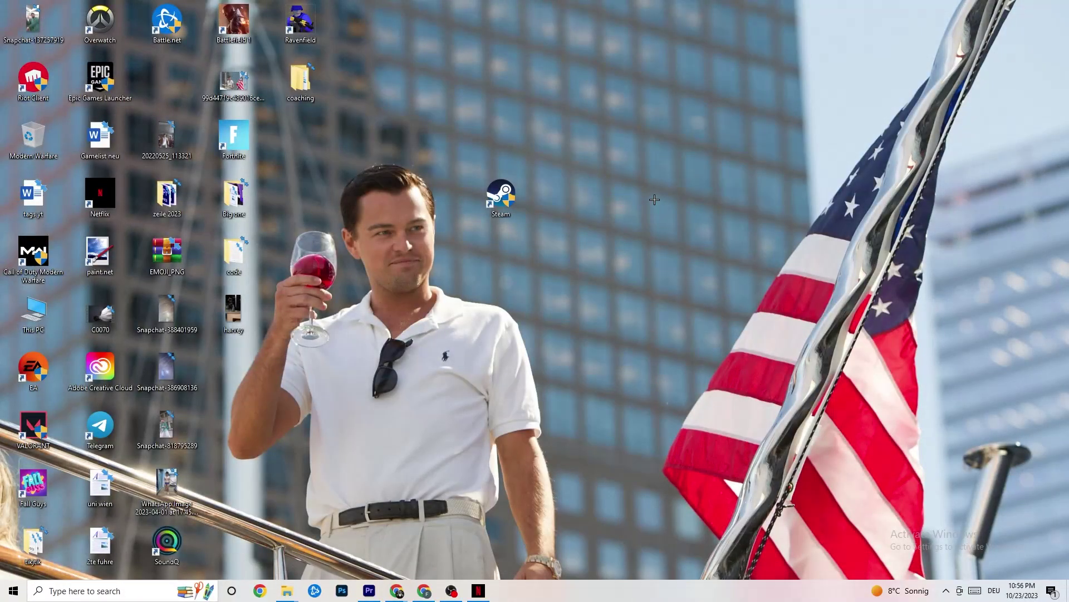